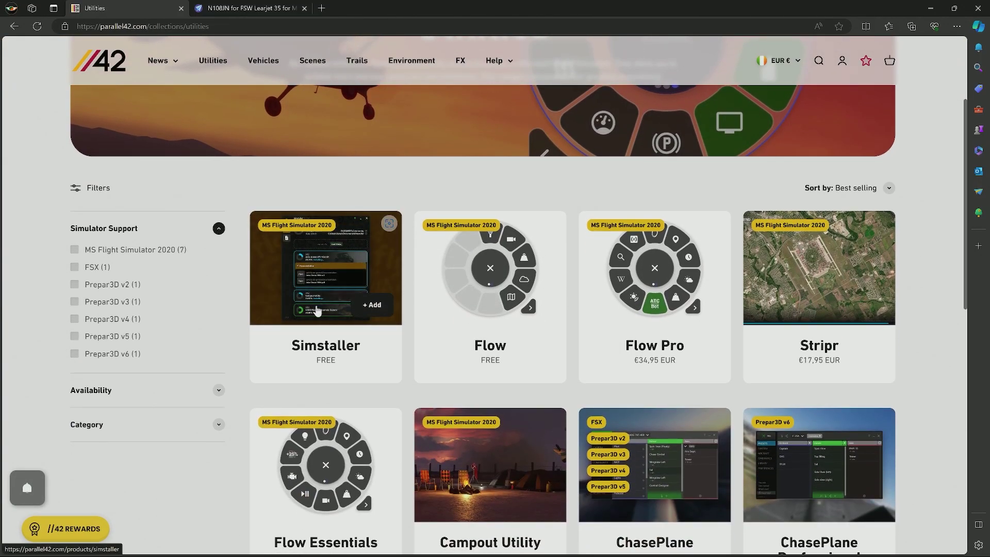
Open the Simstaller product page and read through its description and highlights.
left_click(316, 309)
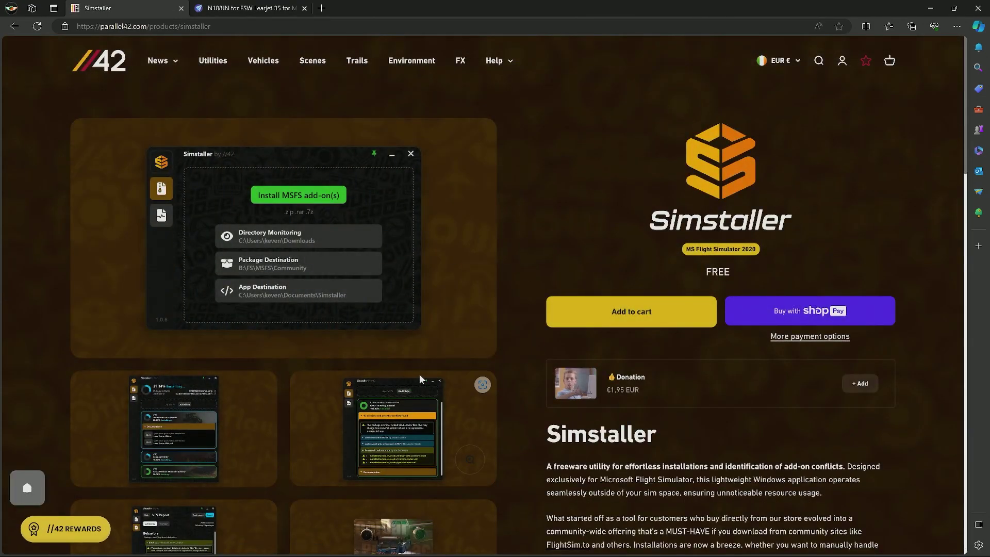
scroll(356, 392, "down", 5)
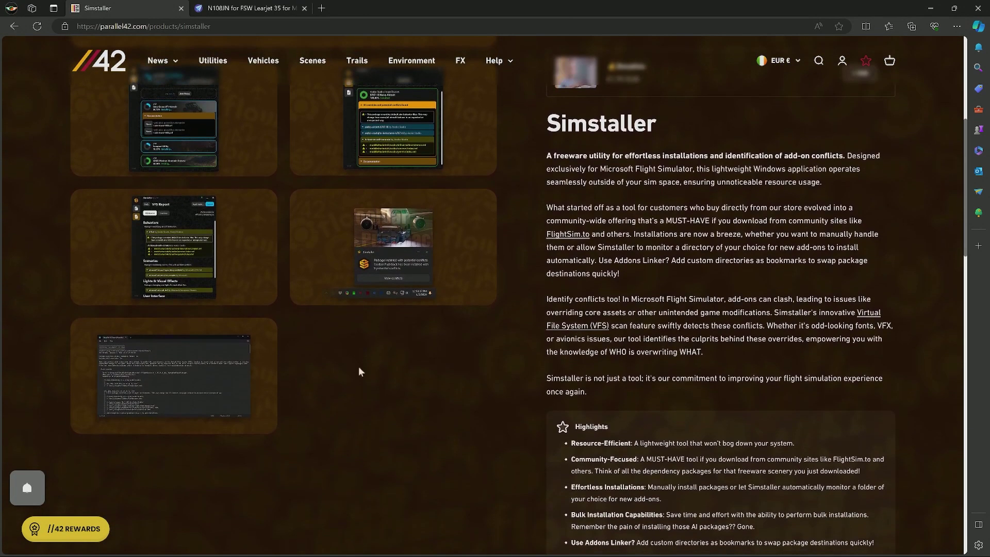
scroll(360, 371, "up", 5)
scroll(584, 372, "down", 1)
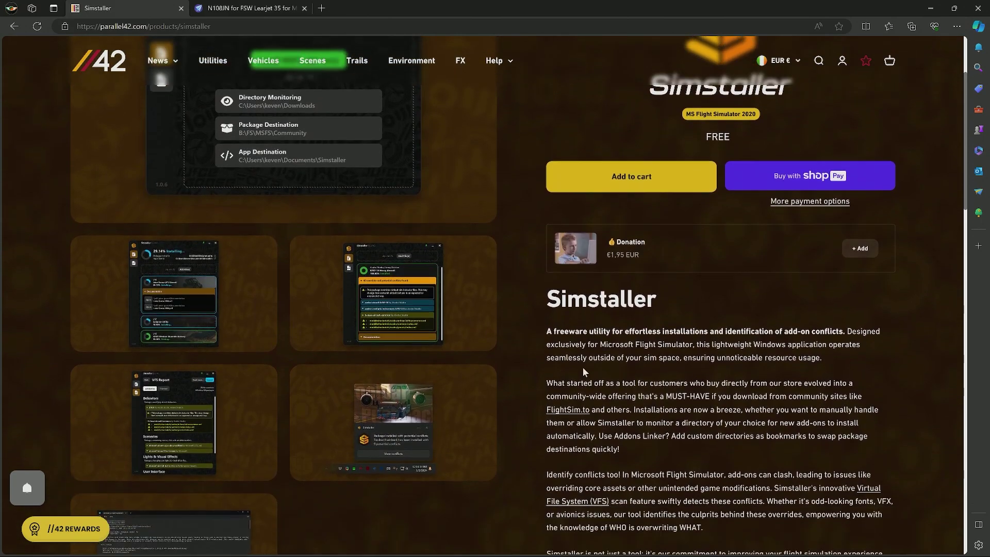
scroll(583, 371, "down", 1)
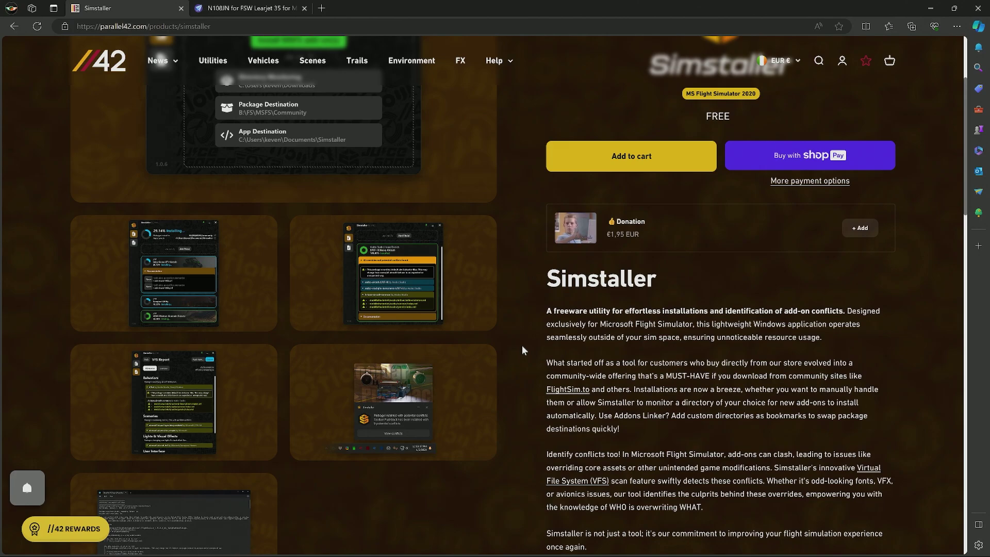
scroll(564, 377, "down", 4)
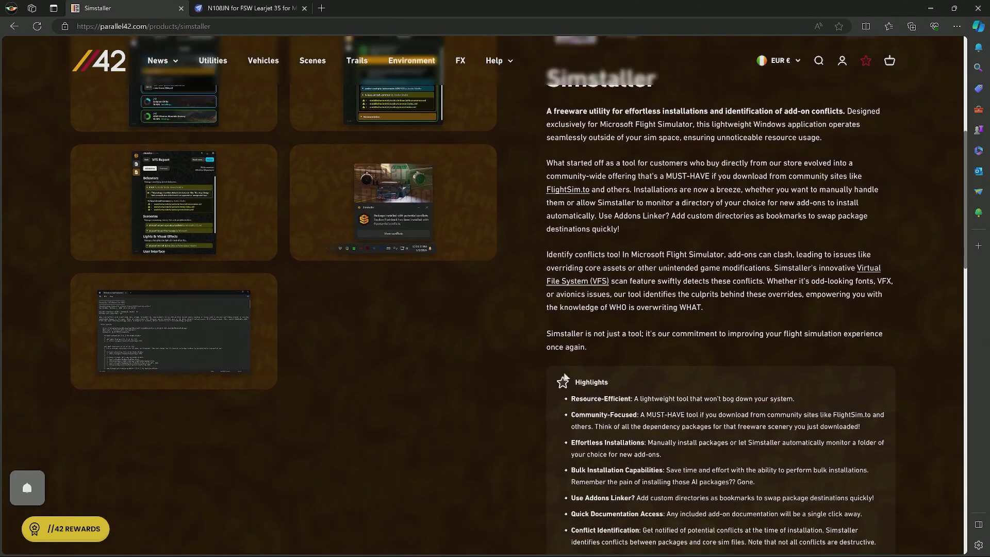
scroll(645, 364, "up", 7)
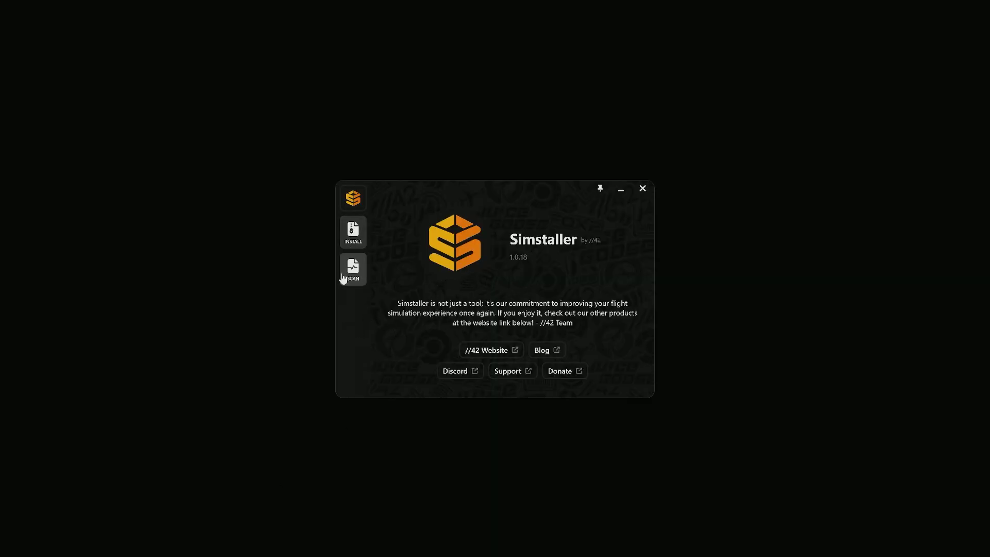
Show Simstaller's add-on installation section and view the archive file picker without choosing a file.
left_click(355, 242)
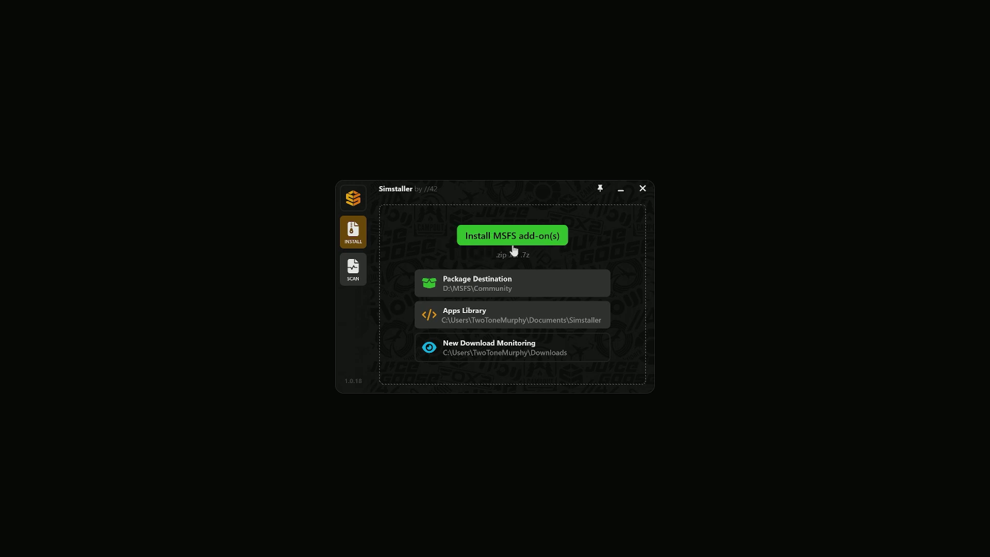
left_click(507, 244)
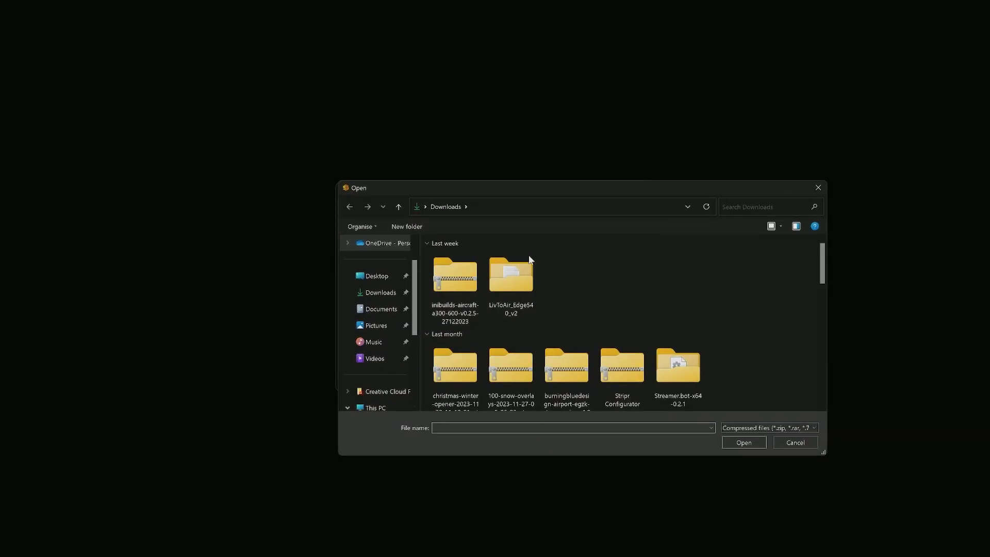
left_click(793, 443)
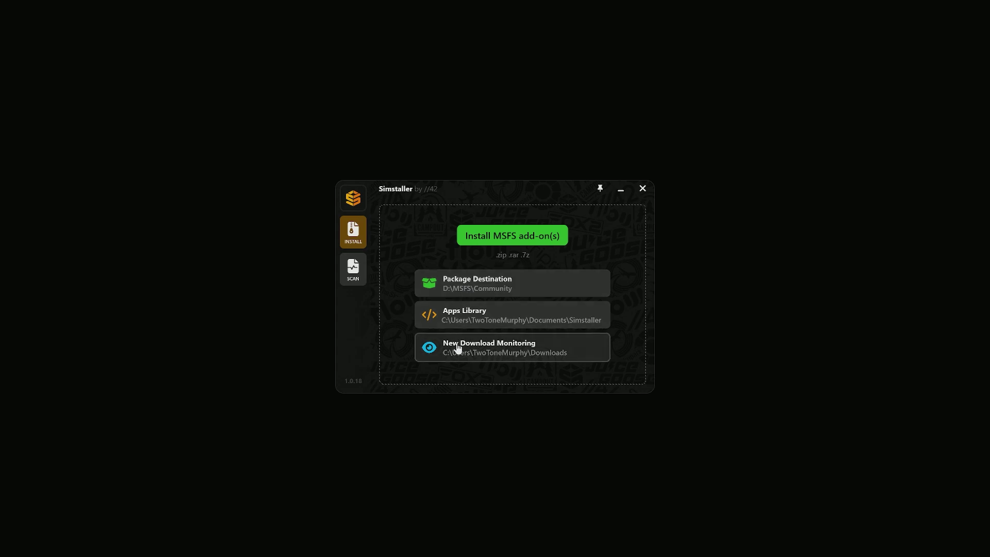
Confirm the existing folders: D:\MSFS\Community for packages, Documents\Simstaller for the Apps Library, and Downloads for New Download Monitoring.
left_click(464, 289)
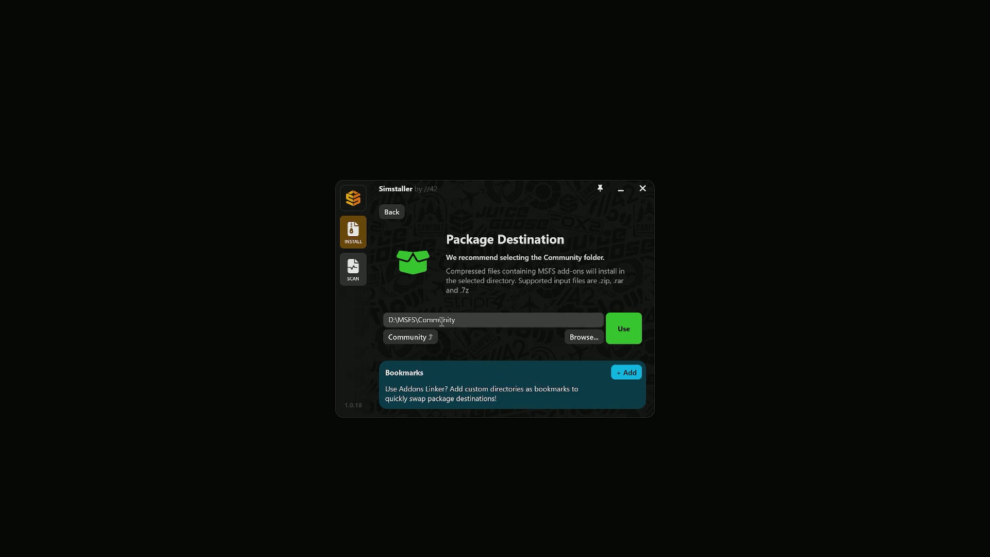
left_click(622, 330)
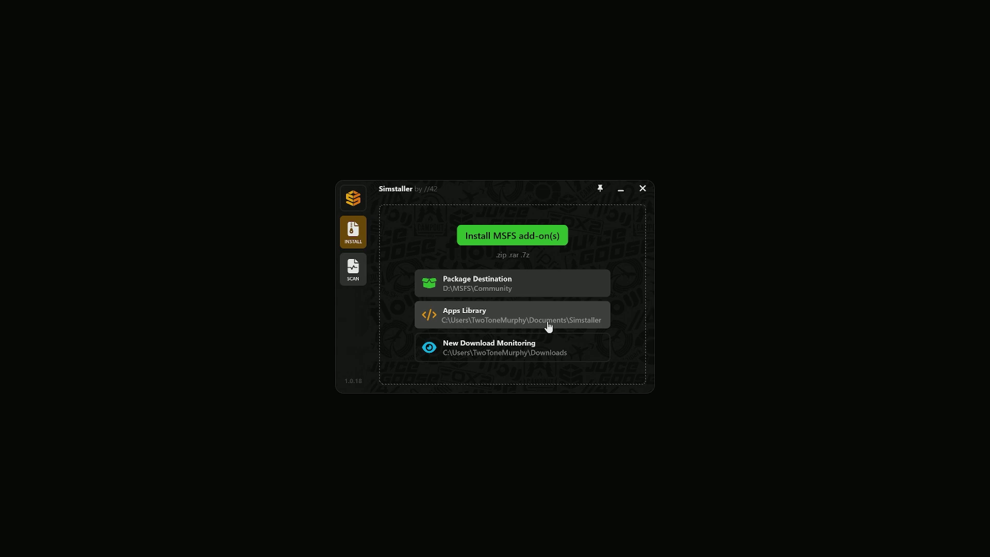
left_click(481, 322)
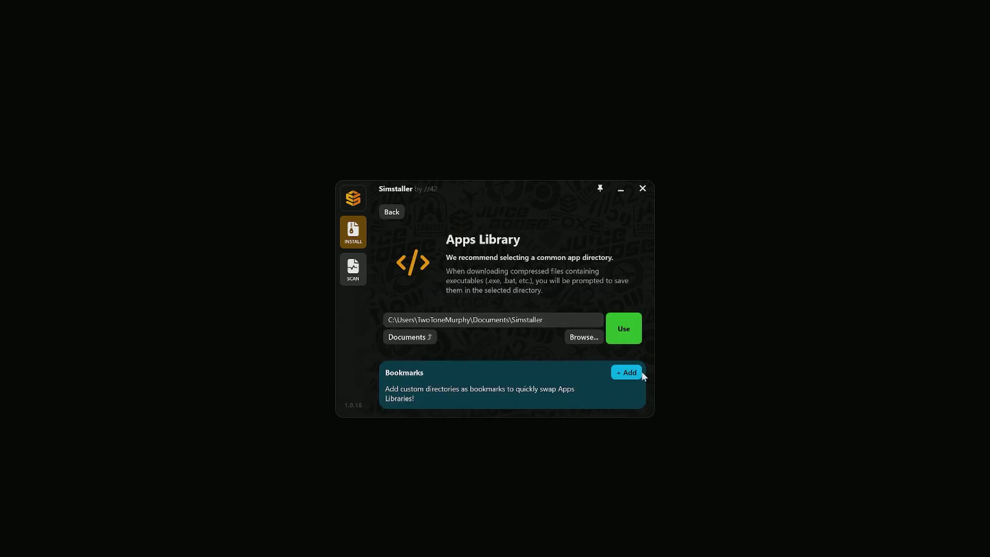
left_click(620, 340)
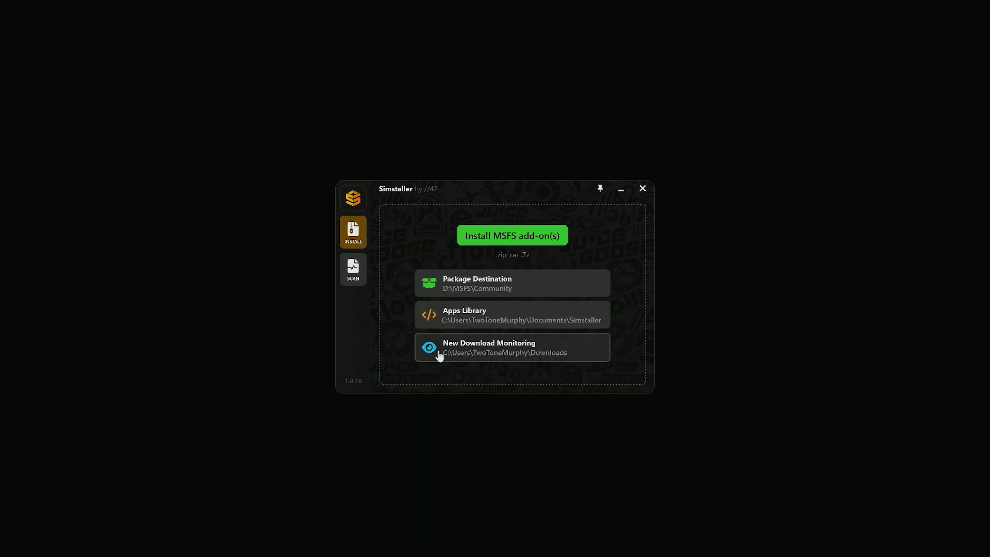
left_click(500, 359)
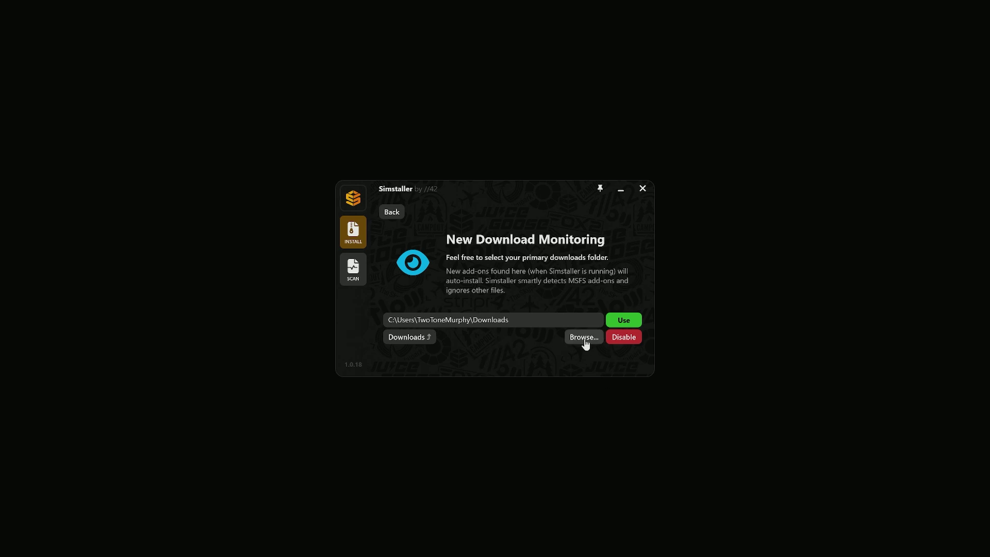
left_click(626, 320)
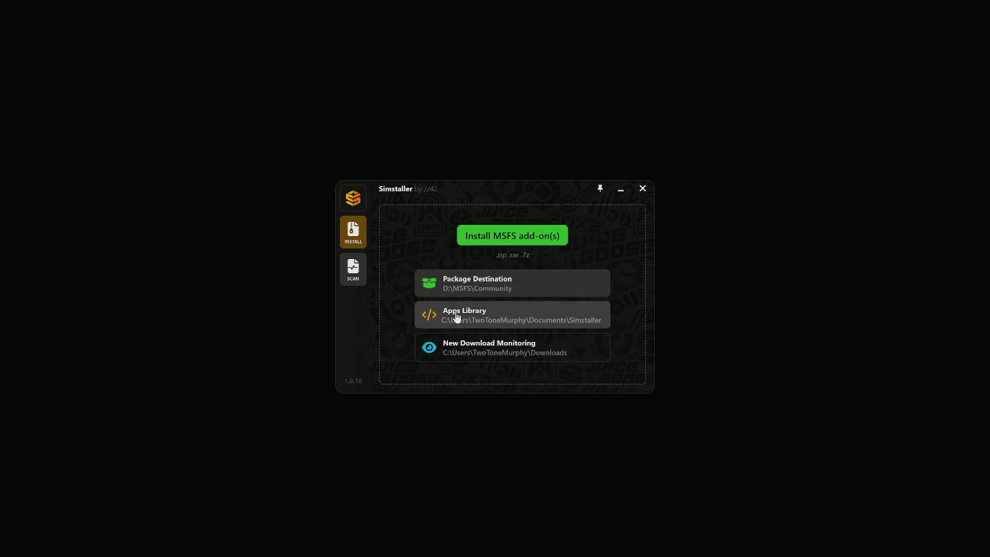
Switch to Firefox and try to start downloading the N108JN for FSW Learjet 35 livery from Flightsim.to.
left_click(85, 545)
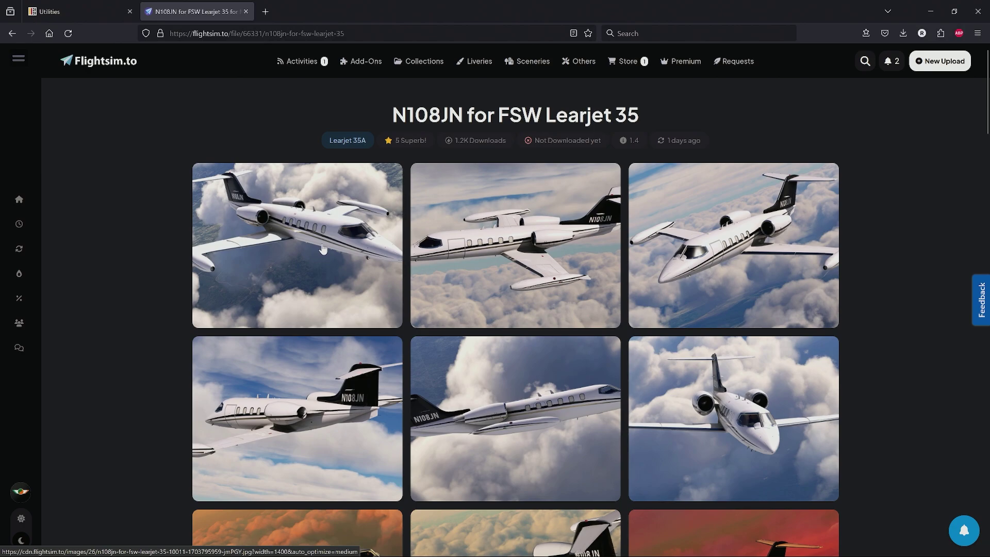
scroll(464, 300, "down", 8)
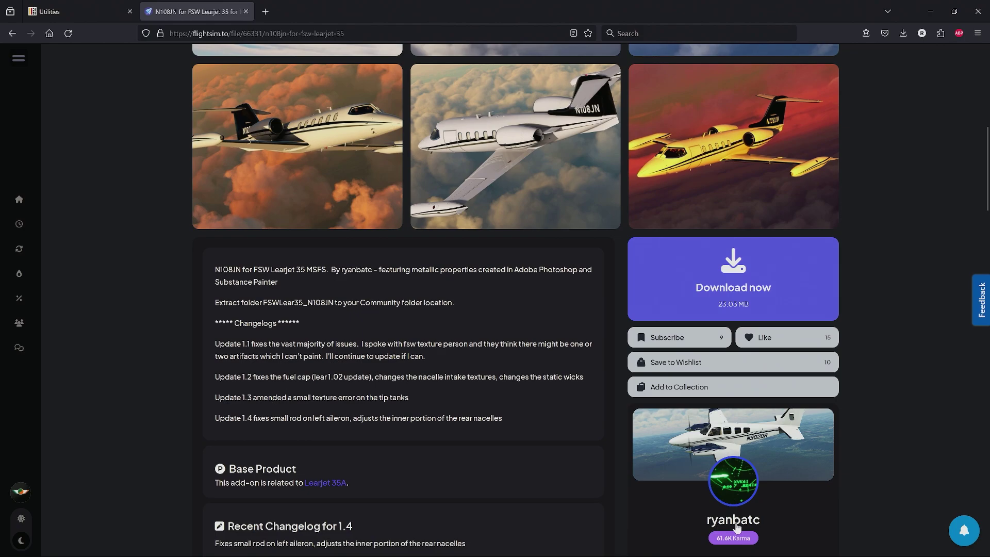
left_click(686, 290)
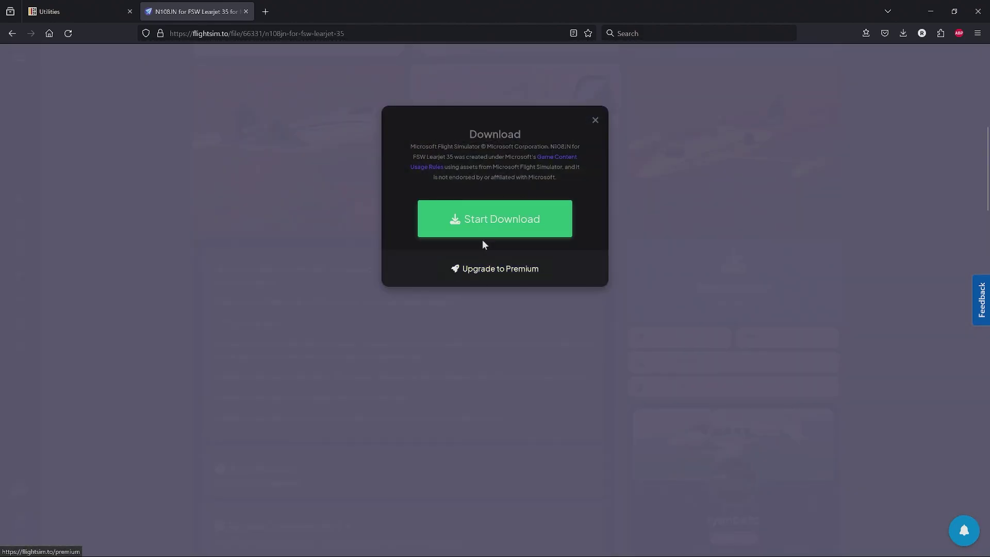
left_click(478, 231)
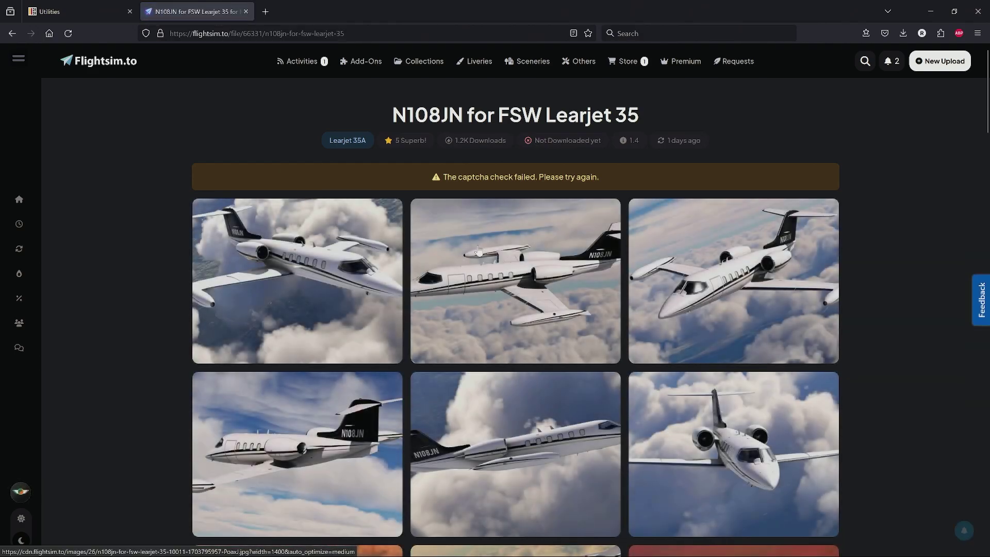
Request the N108JN livery download again and complete the "I'm not a robot" check.
scroll(686, 347, "down", 4)
scroll(686, 347, "down", 4)
left_click(643, 303)
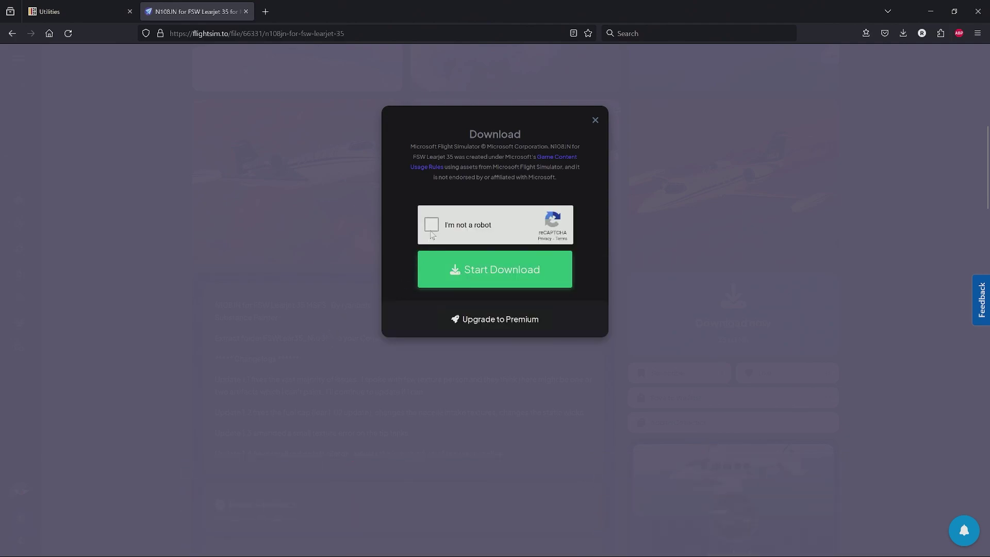
left_click(432, 228)
Switch to Simstaller, pin its window on top and place it beside the browser's download dialog.
mouse_move(103, 549)
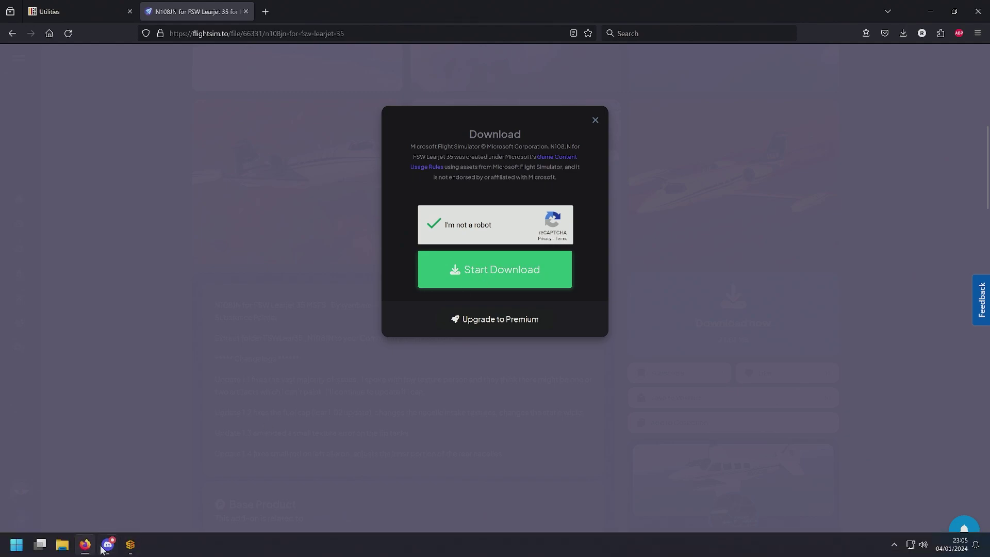
left_click(130, 545)
left_click_drag(467, 192, 731, 123)
left_click(870, 125)
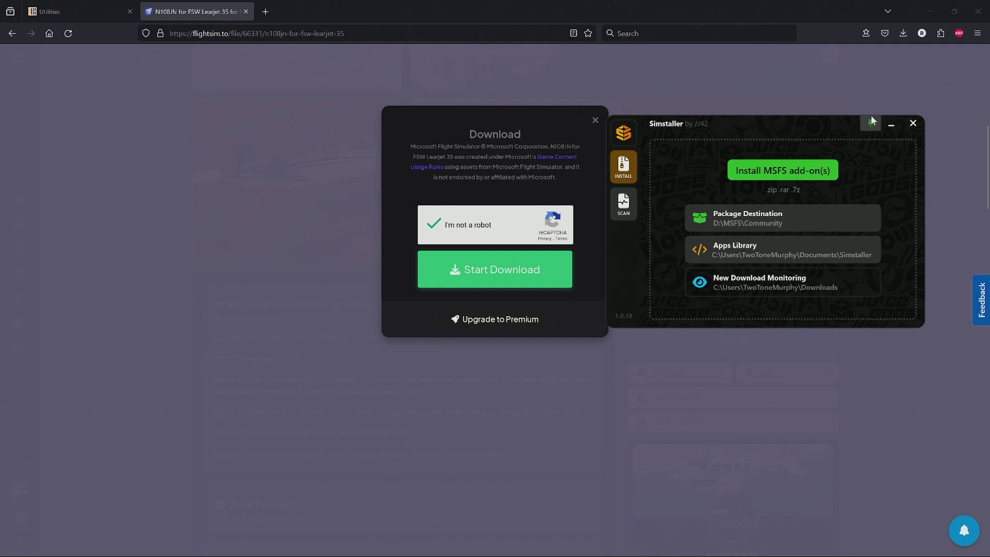
left_click_drag(778, 125, 810, 118)
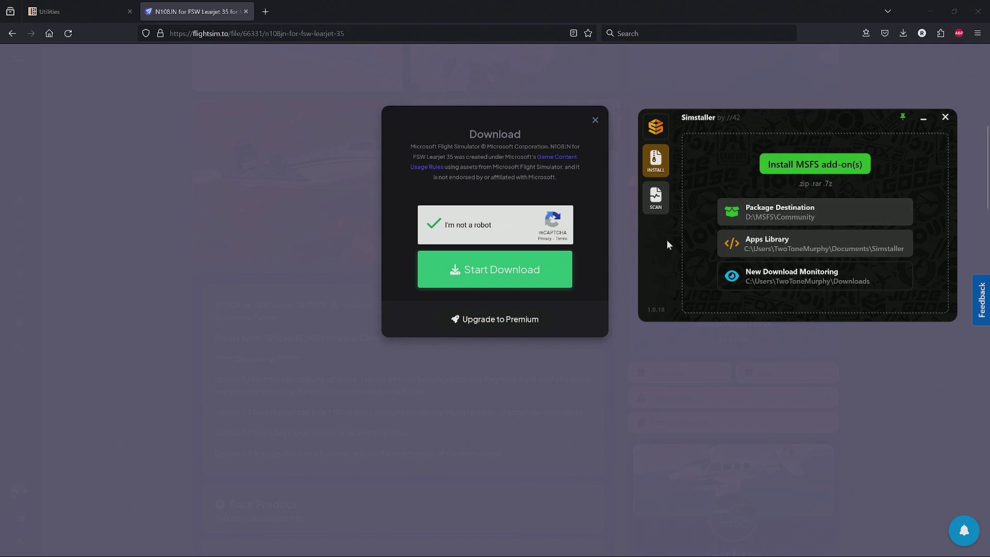
Switch to File Explorer and view the contents of the Downloads folder, then minimize the window.
left_click(64, 547)
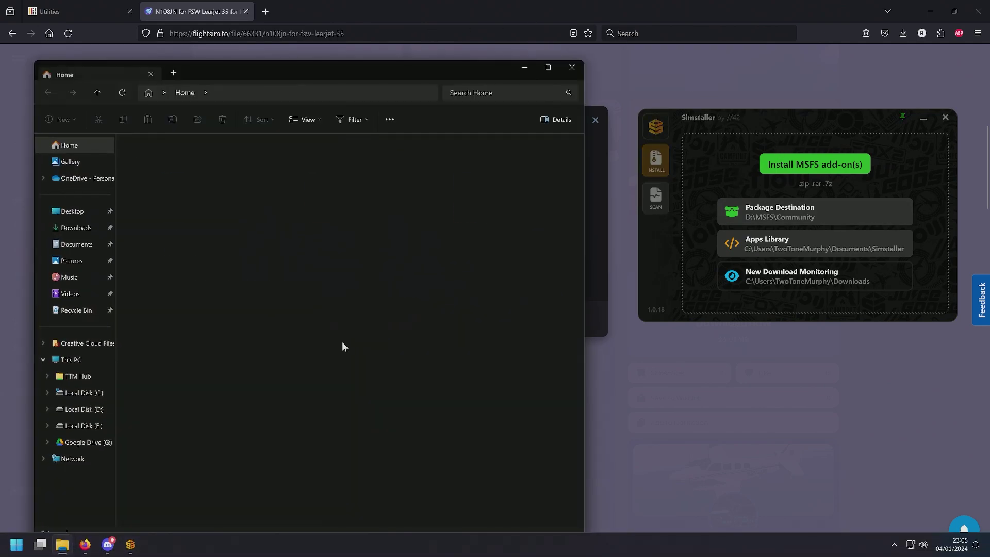
left_click(72, 361)
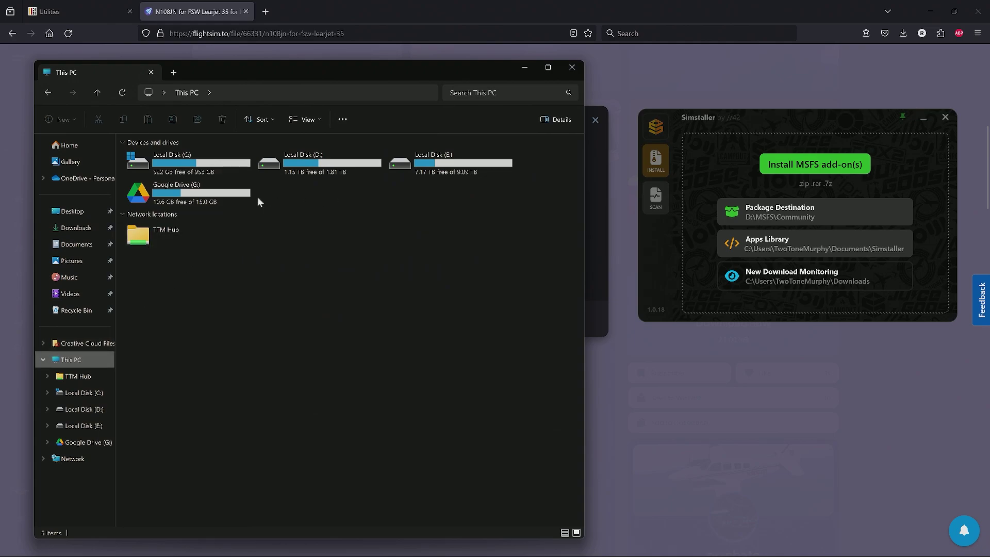
left_click(77, 228)
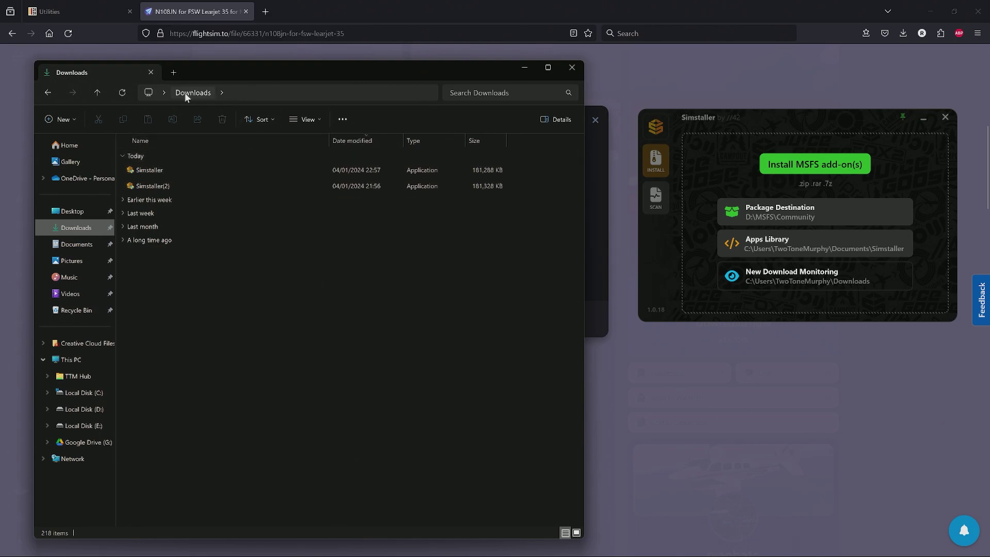
left_click(525, 72)
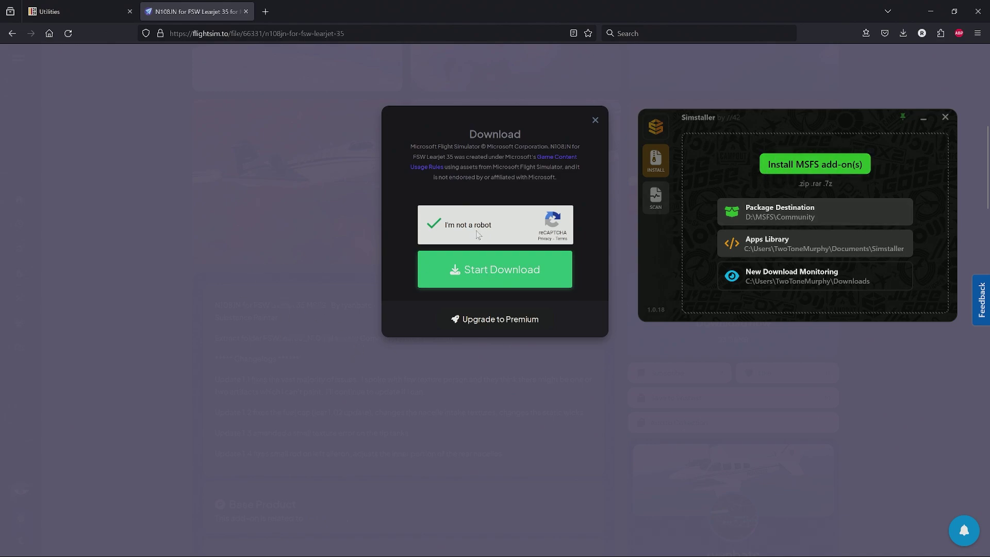
Start the N108JN livery download and expand the Documentation entry of the package installed by Simstaller.
left_click(476, 270)
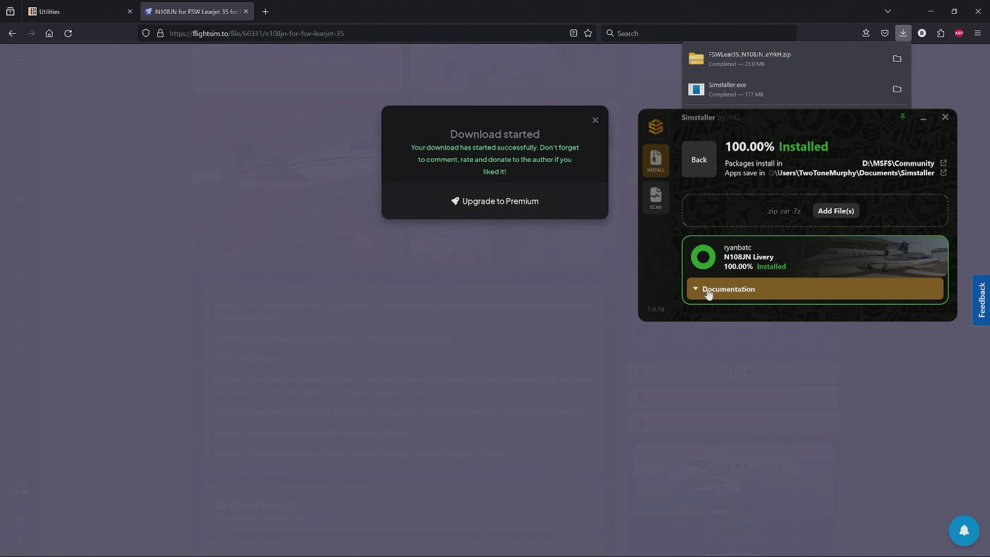
left_click(709, 292)
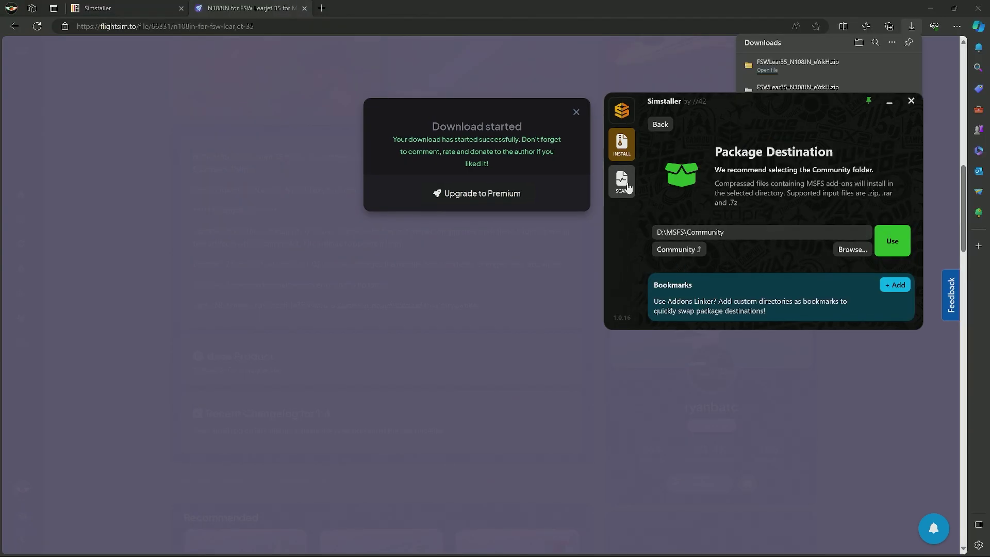
Minimize the browser and run a VFS Scan that excludes only self overrides, showing its advisories.
left_click(621, 182)
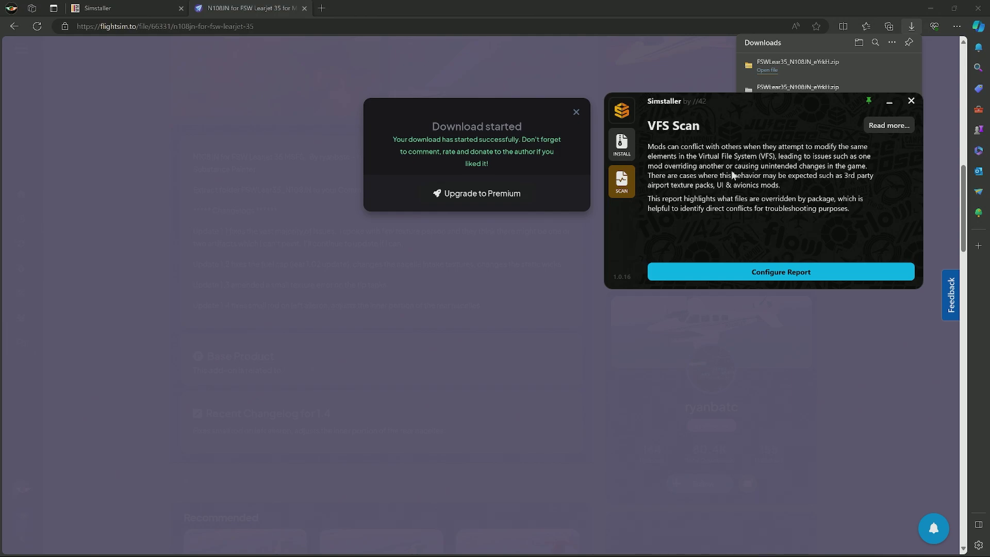
left_click(931, 8)
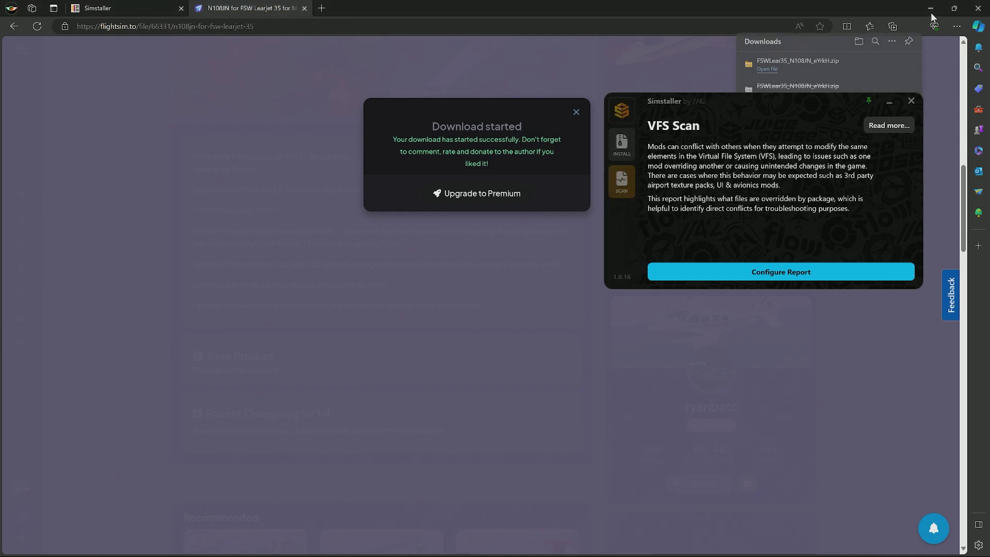
left_click_drag(728, 101, 478, 155)
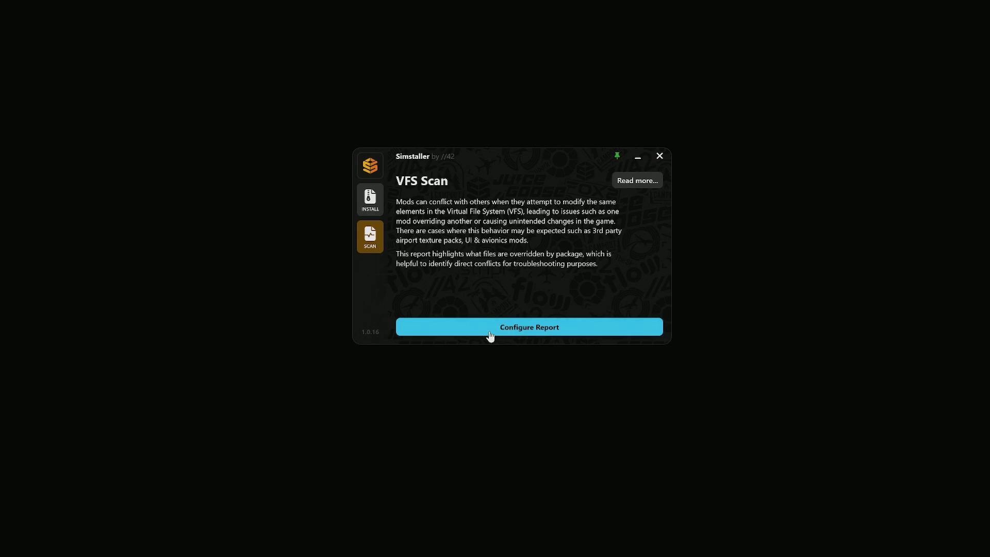
left_click(535, 332)
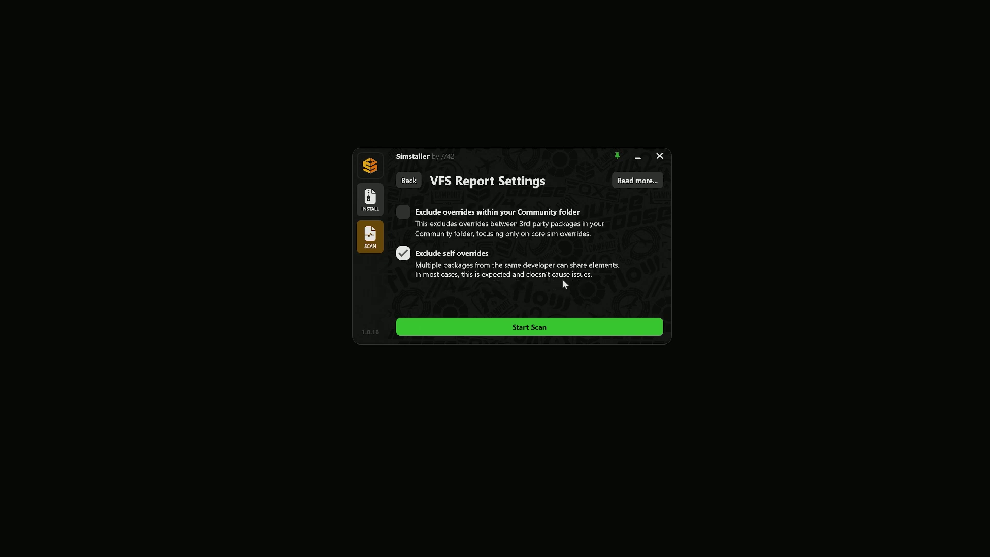
left_click(513, 329)
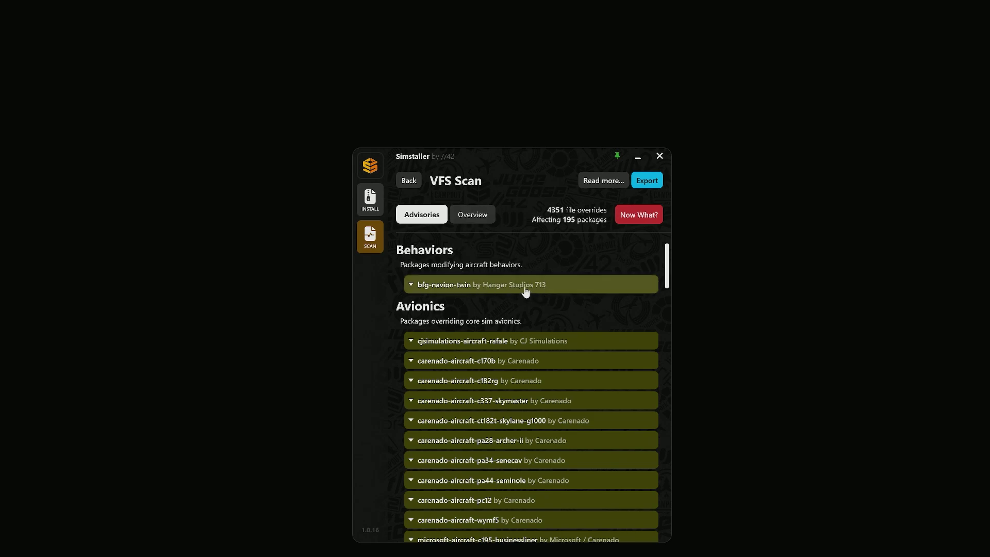
scroll(528, 282, "down", 1)
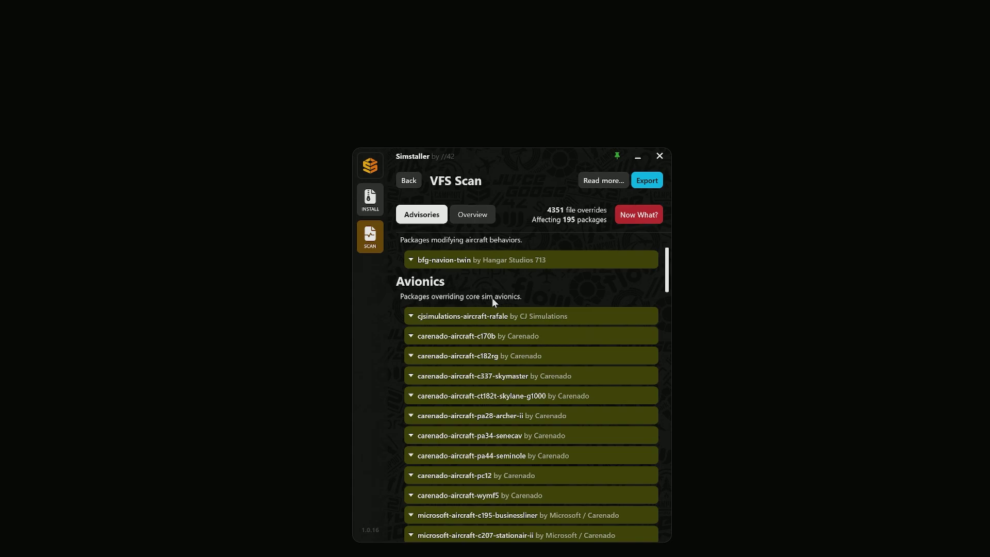
Look through the VFS Scan advisories from Avionics and Liveries down to Lights & Visual Effects and User Interface.
scroll(492, 299, "down", 6)
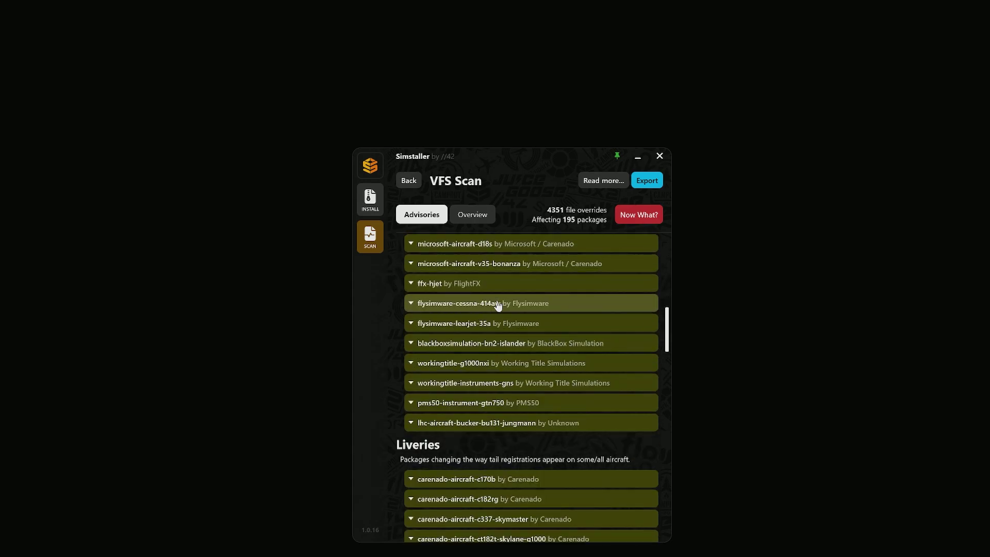
scroll(498, 305, "down", 6)
scroll(521, 333, "down", 3)
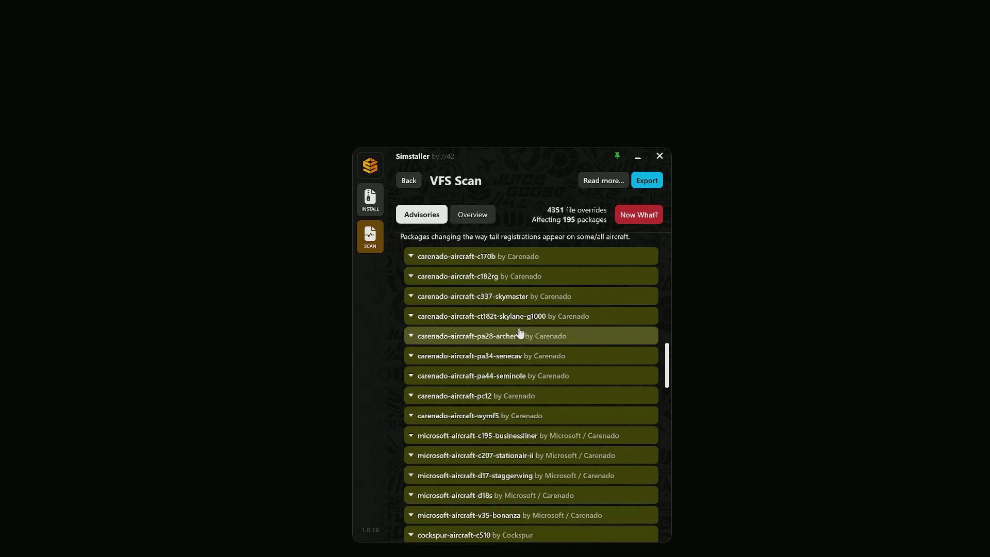
scroll(520, 334, "down", 5)
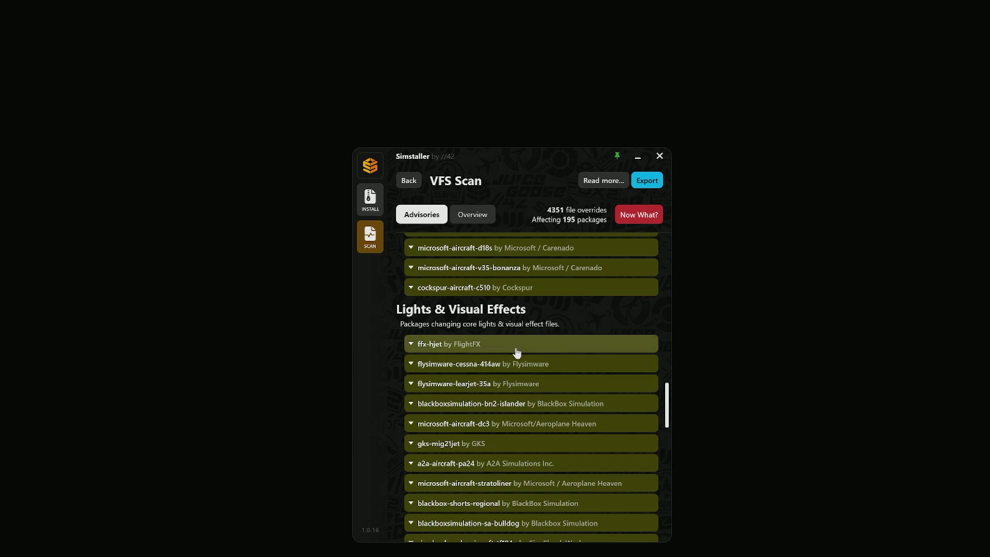
scroll(500, 361, "down", 4)
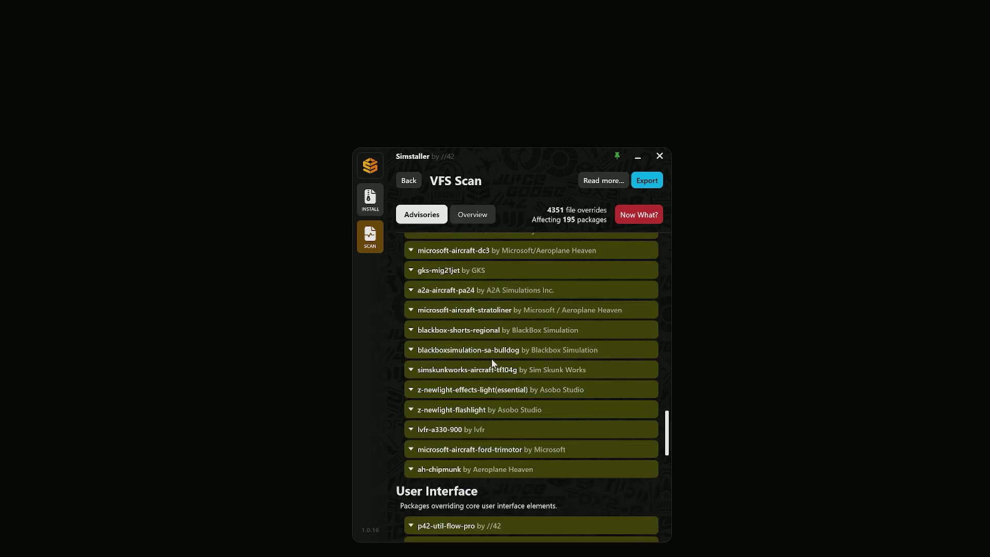
scroll(485, 368, "down", 1)
Examine the packages listed under Lights & Visual Effects in the scan advisories, along with the neighbouring categories.
scroll(479, 374, "up", 3)
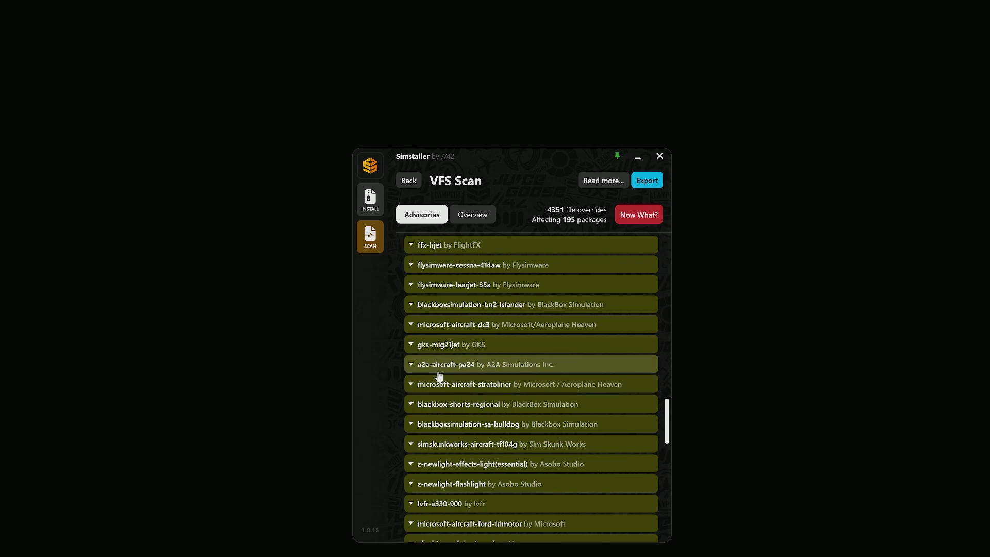
scroll(444, 361, "up", 3)
scroll(456, 370, "up", 1)
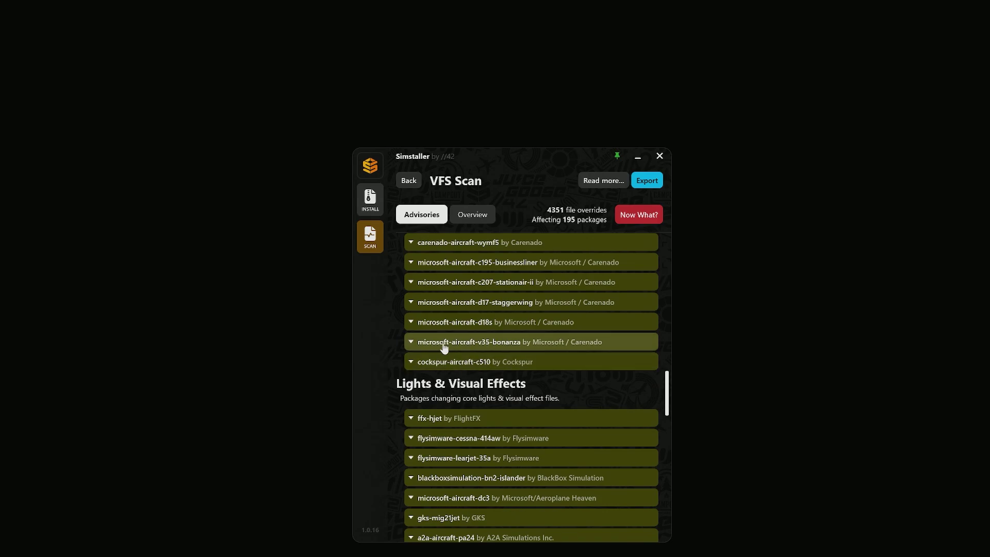
scroll(444, 349, "down", 7)
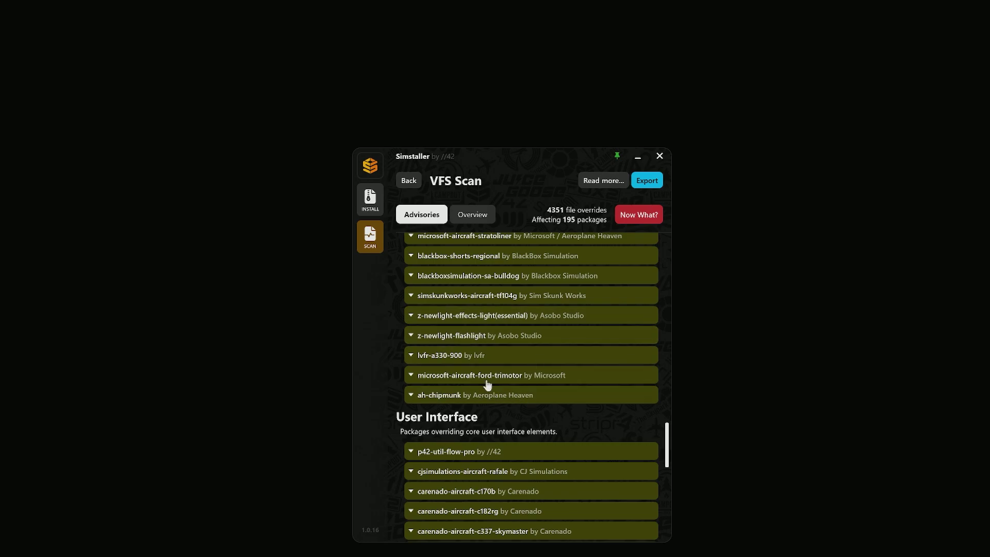
scroll(508, 432, "up", 4)
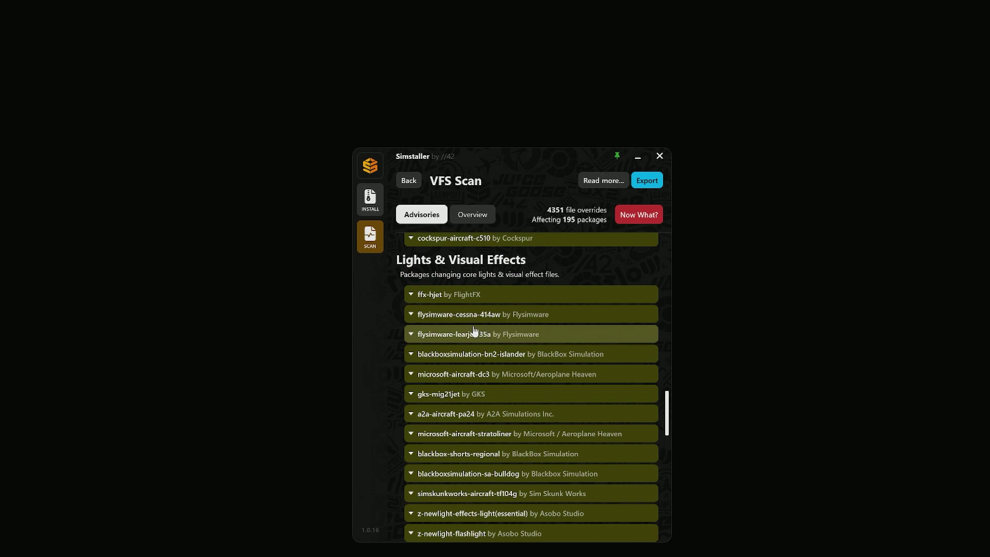
scroll(449, 356, "down", 3)
scroll(454, 395, "up", 3)
scroll(454, 395, "up", 3)
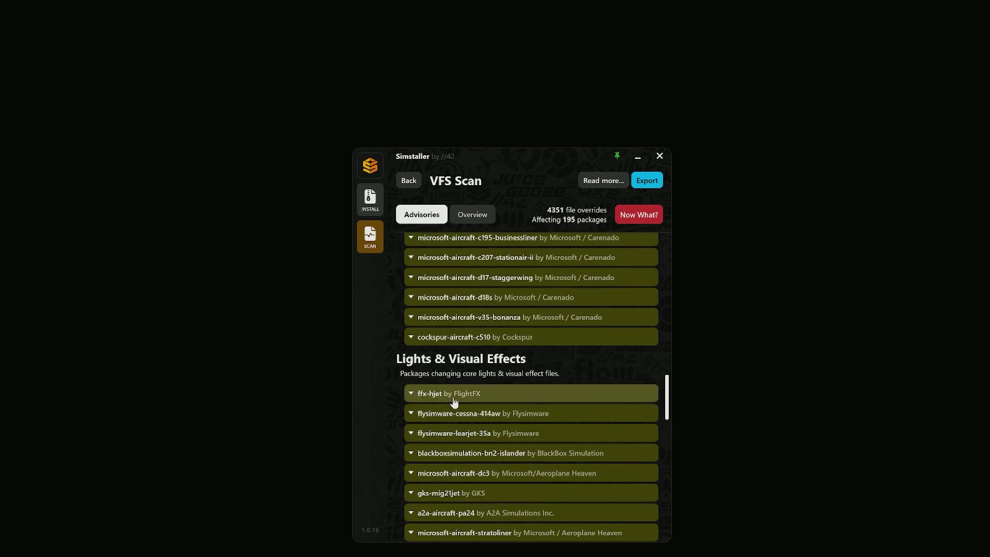
scroll(454, 405, "down", 6)
scroll(453, 405, "up", 3)
scroll(453, 402, "up", 3)
Return to the start of the advisories and review the packages listed under Behaviors and Avionics.
scroll(453, 403, "up", 6)
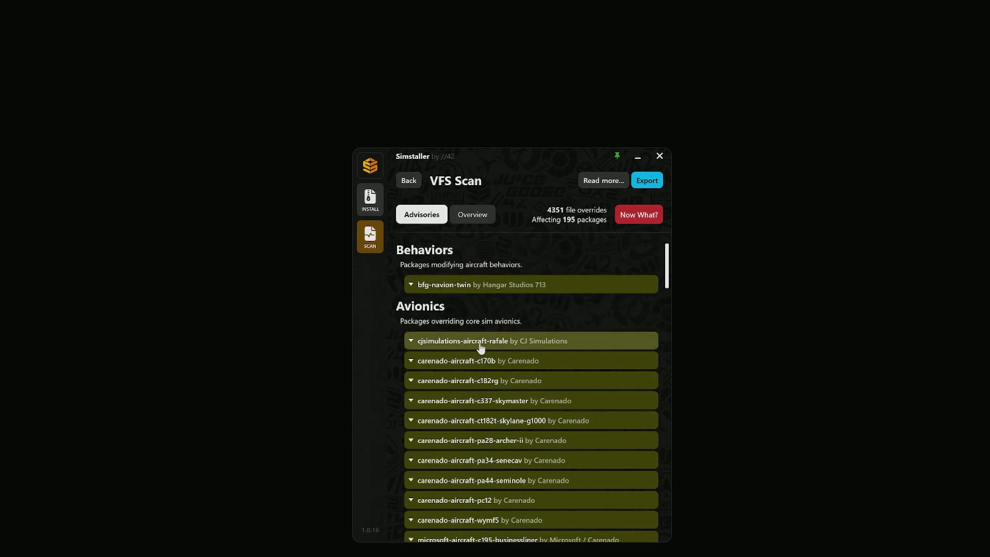
scroll(480, 348, "down", 4)
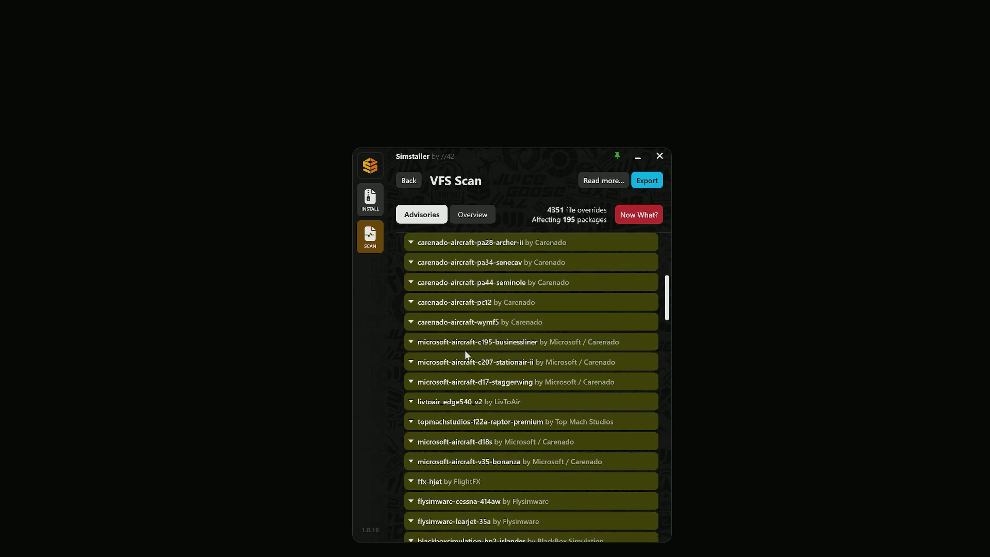
scroll(466, 350, "down", 3)
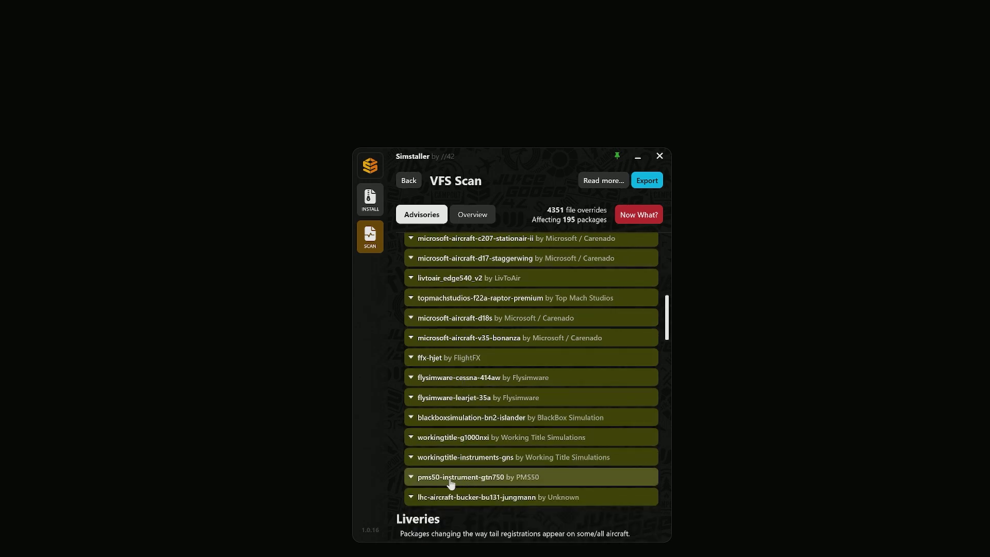
scroll(479, 472, "up", 4)
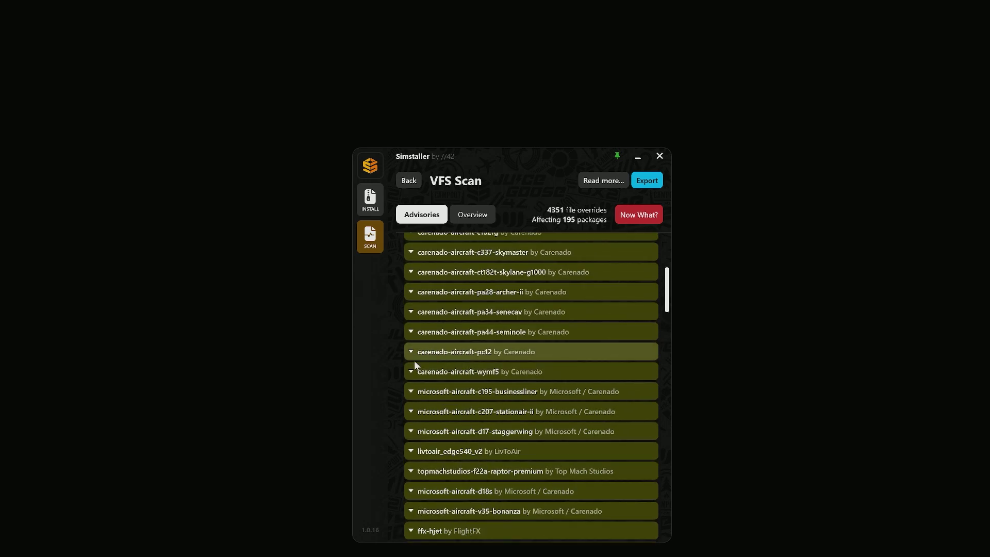
scroll(415, 364, "up", 3)
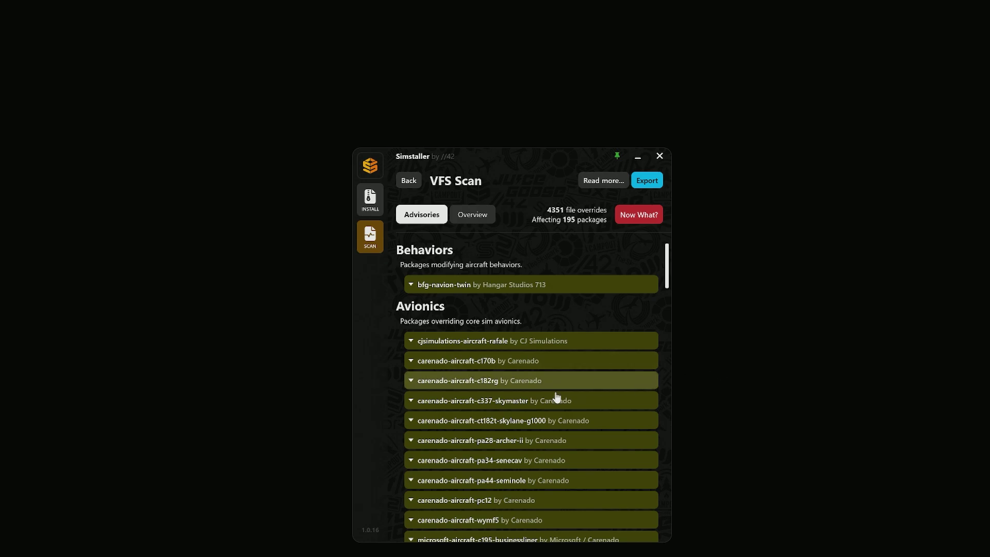
scroll(500, 402, "down", 1)
scroll(500, 402, "down", 2)
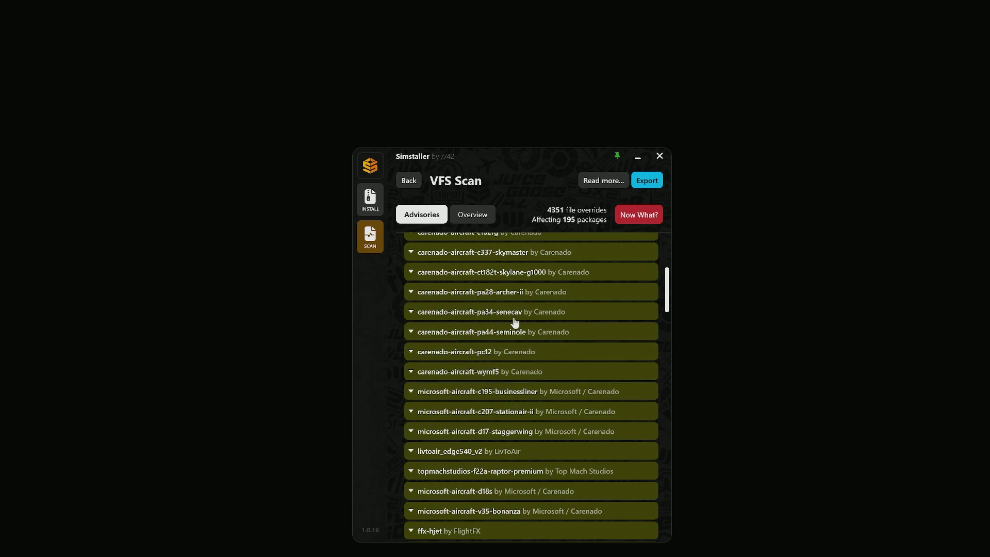
Open the online guidance on handling potential conflicts, minimize Simstaller and read the advice on overrides marked with a warning icon.
left_click(632, 219)
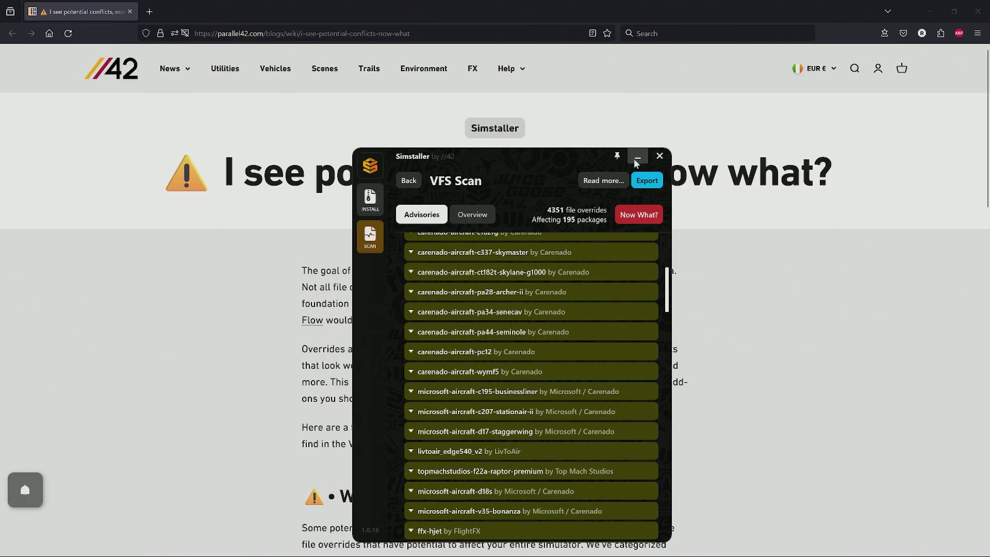
left_click(638, 157)
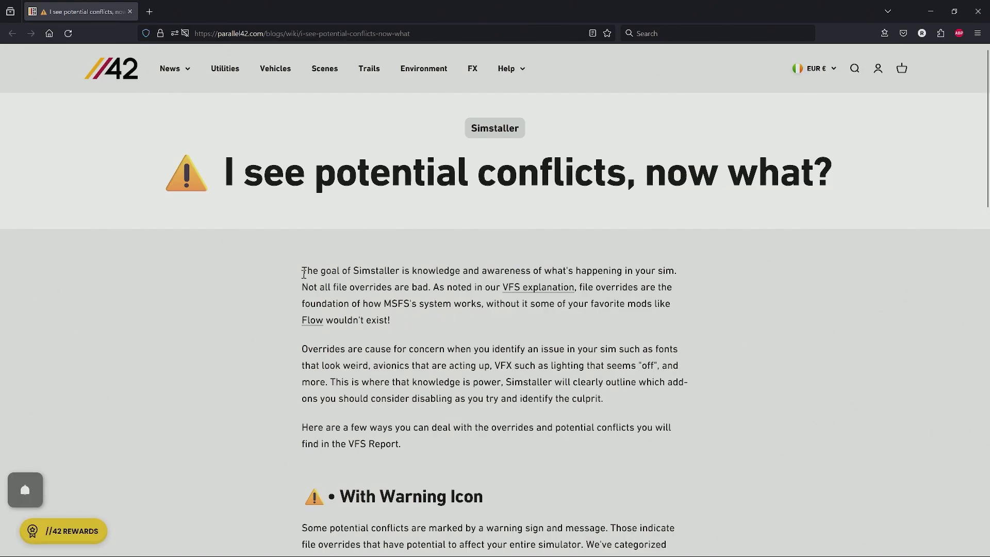
scroll(304, 273, "down", 6)
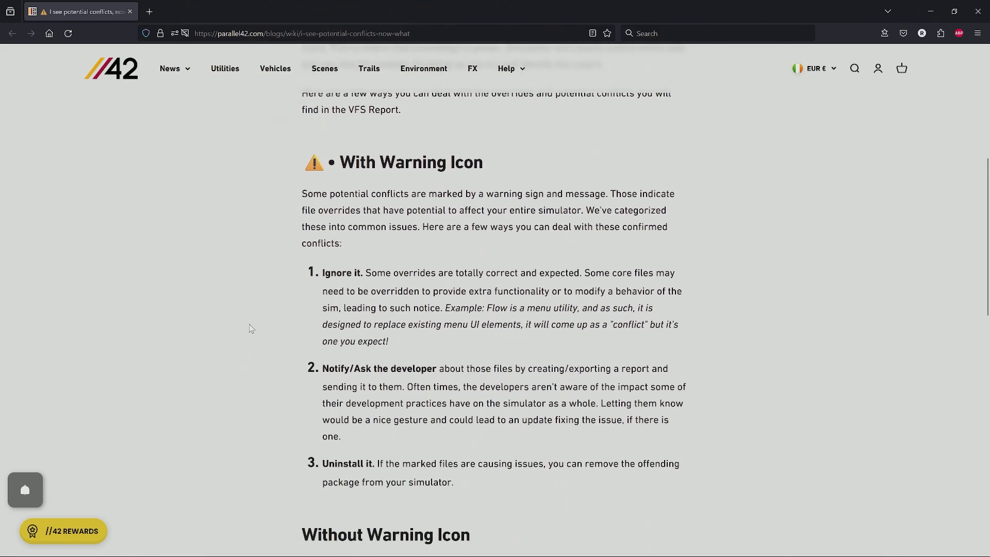
scroll(251, 330, "down", 1)
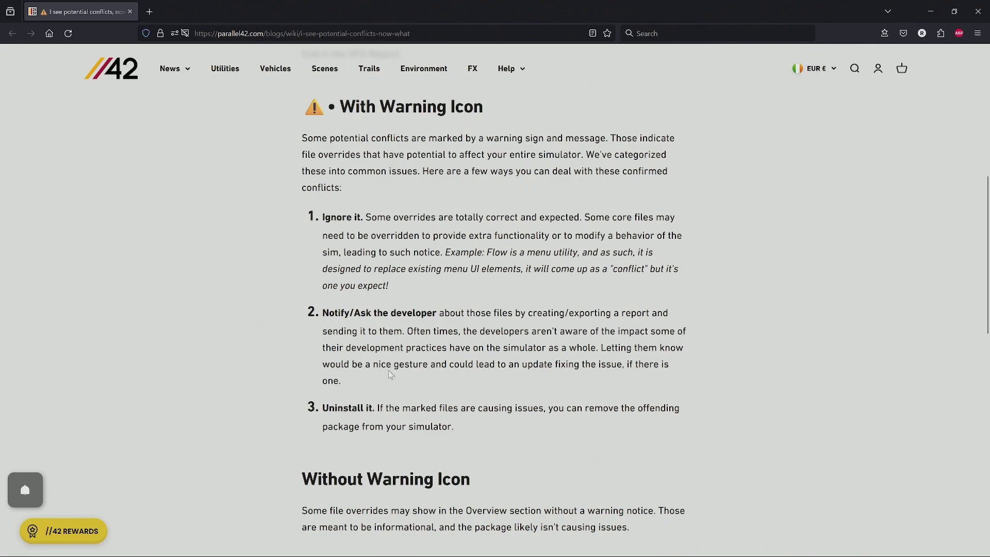
scroll(380, 367, "down", 1)
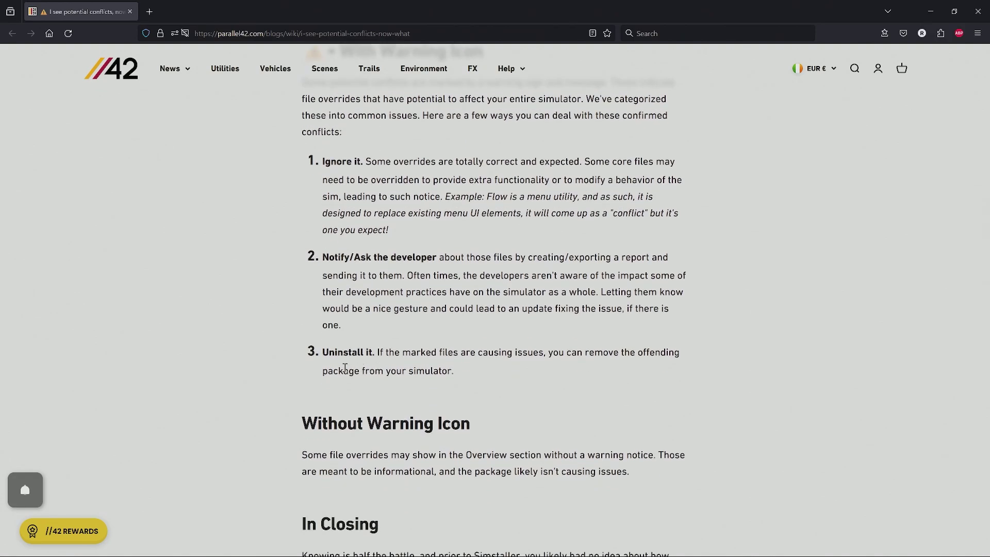
scroll(412, 418, "up", 4)
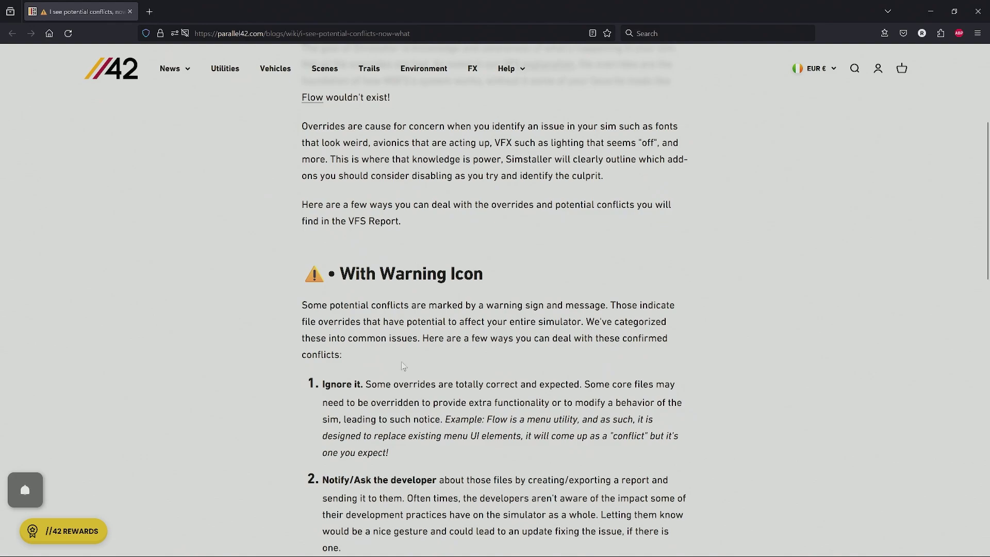
scroll(407, 378, "up", 2)
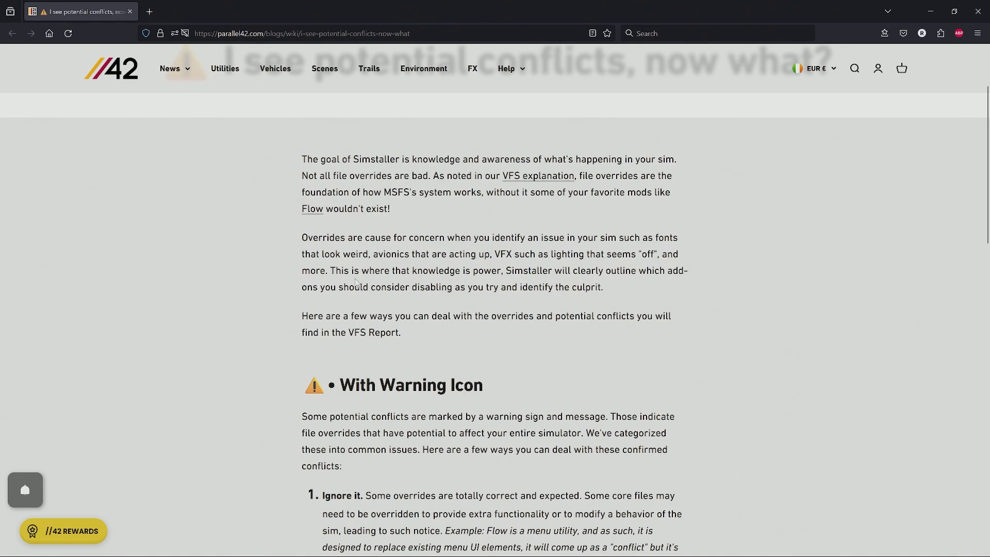
Switch back to Simstaller, return to the beginning of the advisories and open the program's about page.
left_click(130, 545)
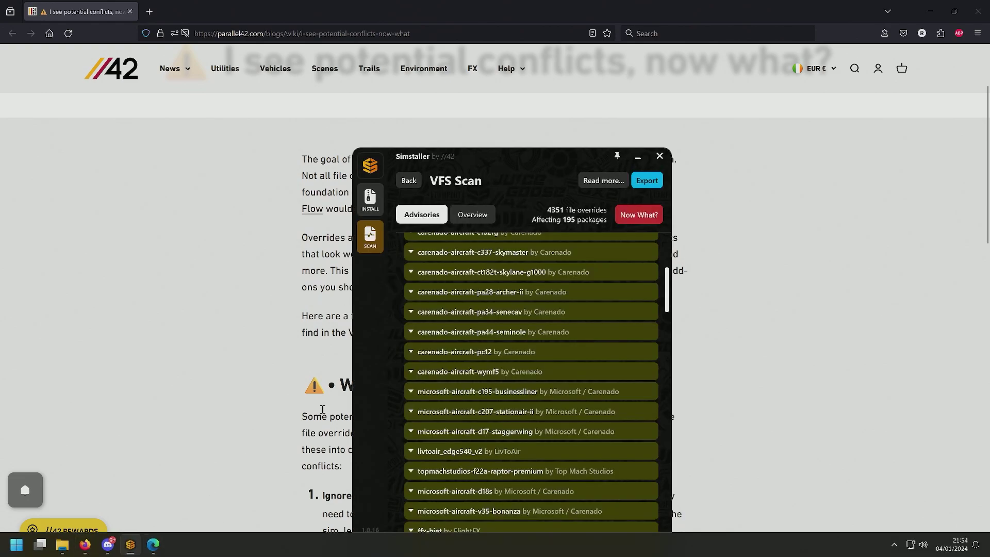
scroll(428, 336, "up", 3)
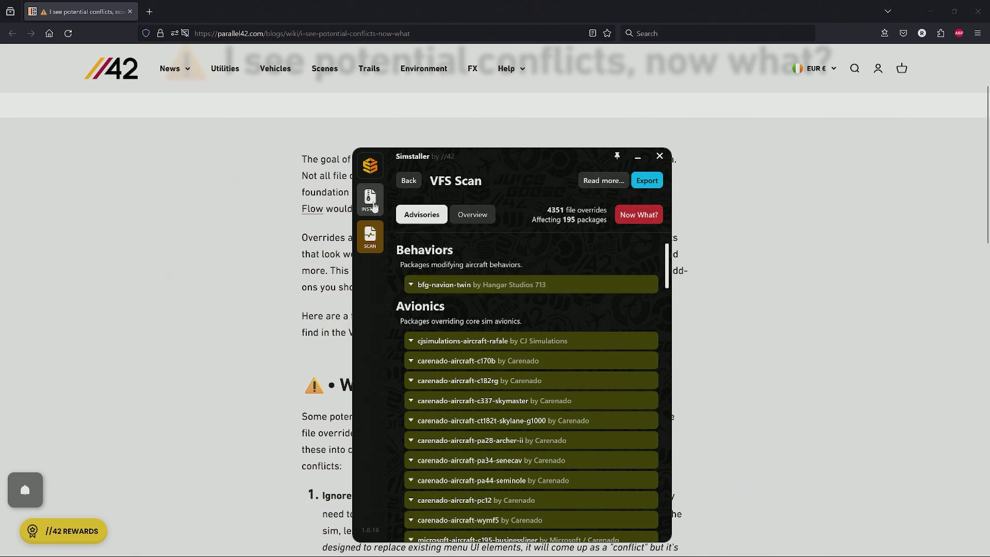
left_click(370, 165)
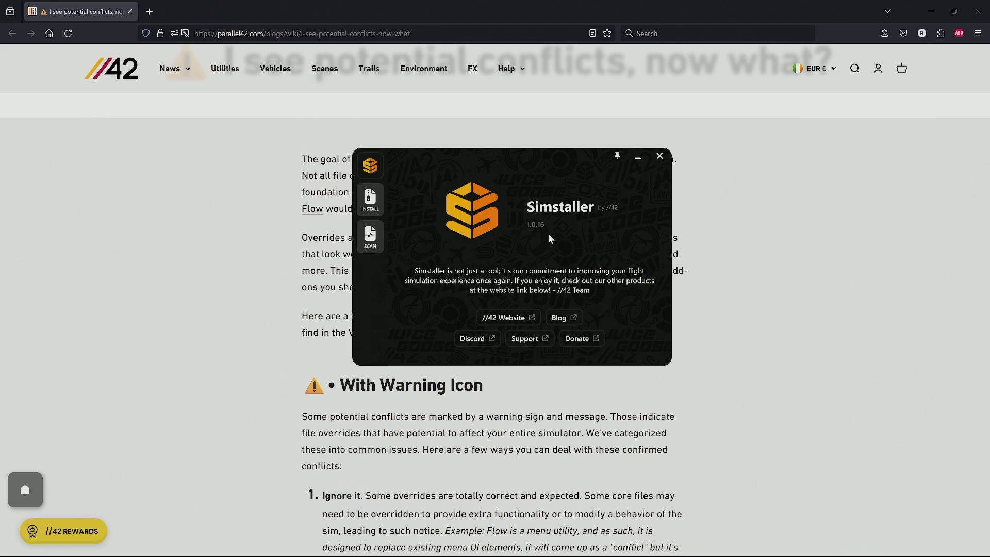